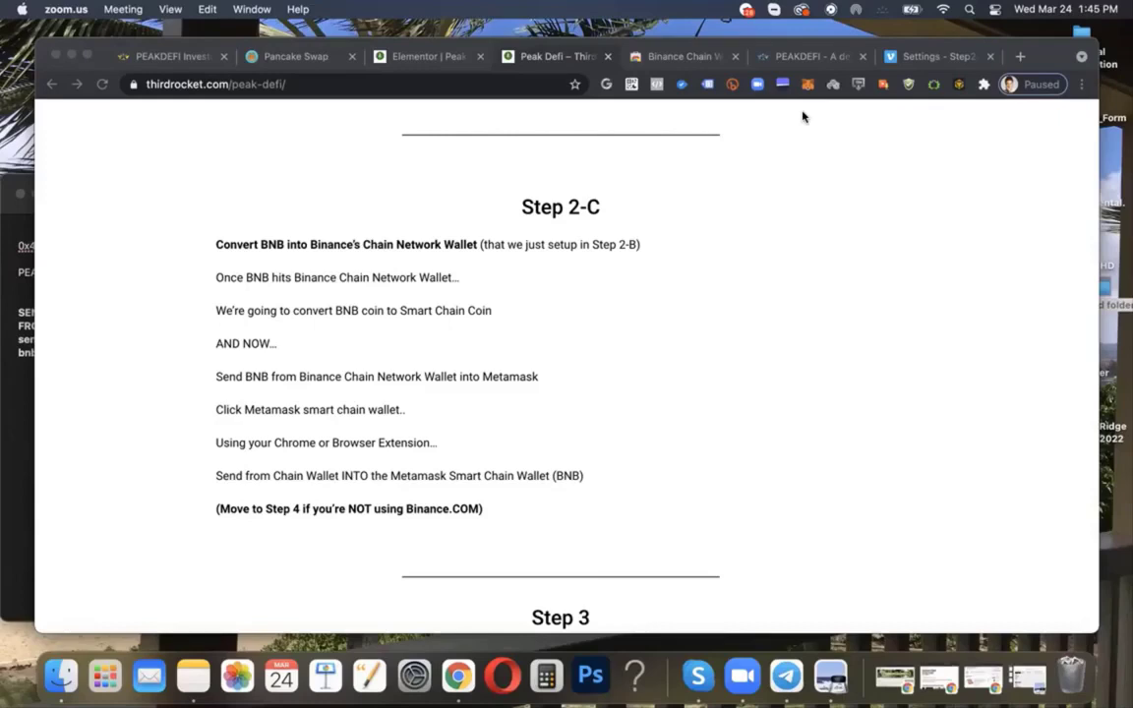
View Binance Chain Wallet's empty send form, then switch to MetaMask's Peak BNB account at 0 BNB
click(958, 84)
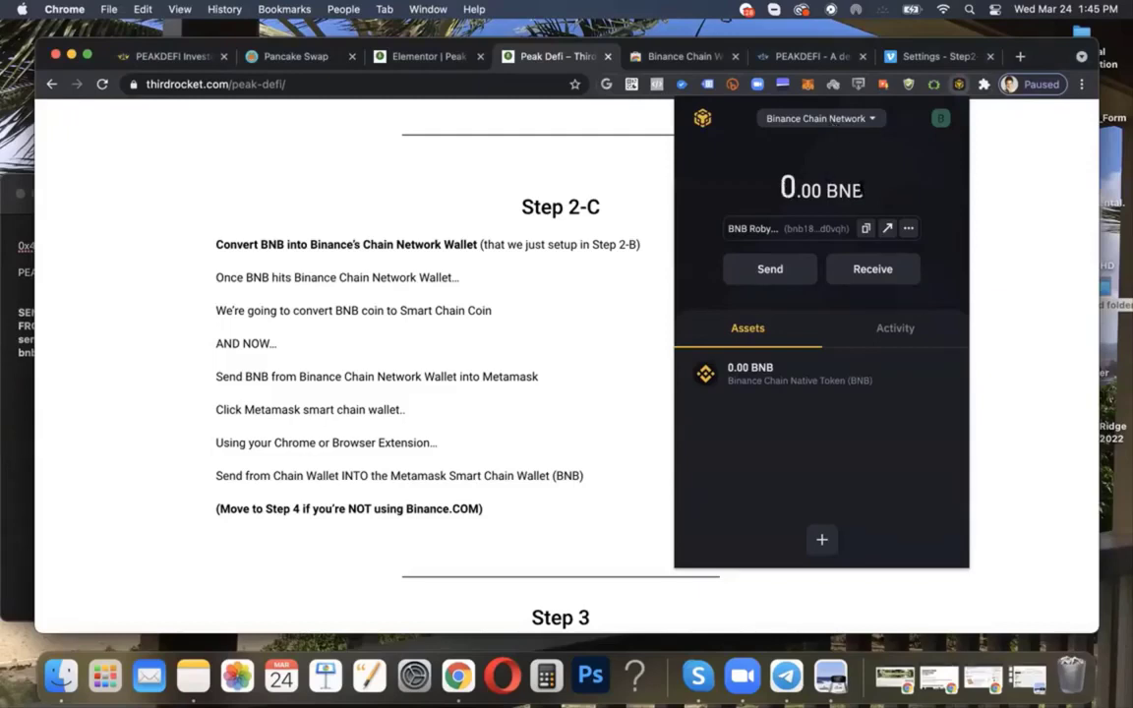
click(791, 272)
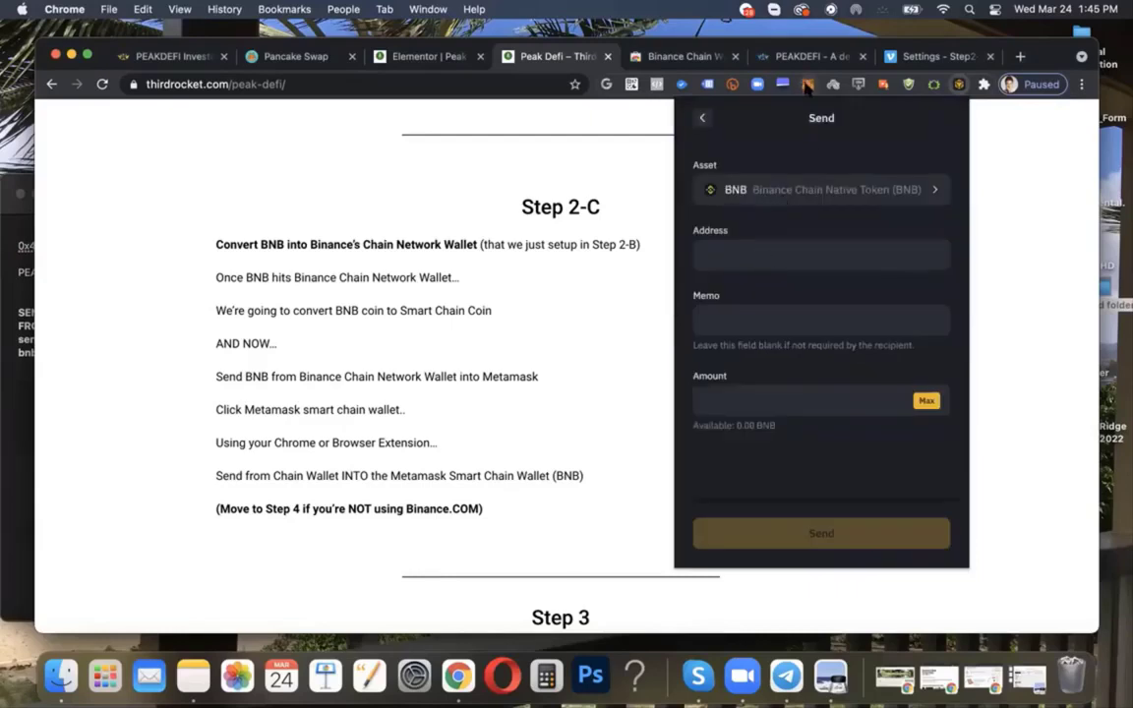
click(806, 85)
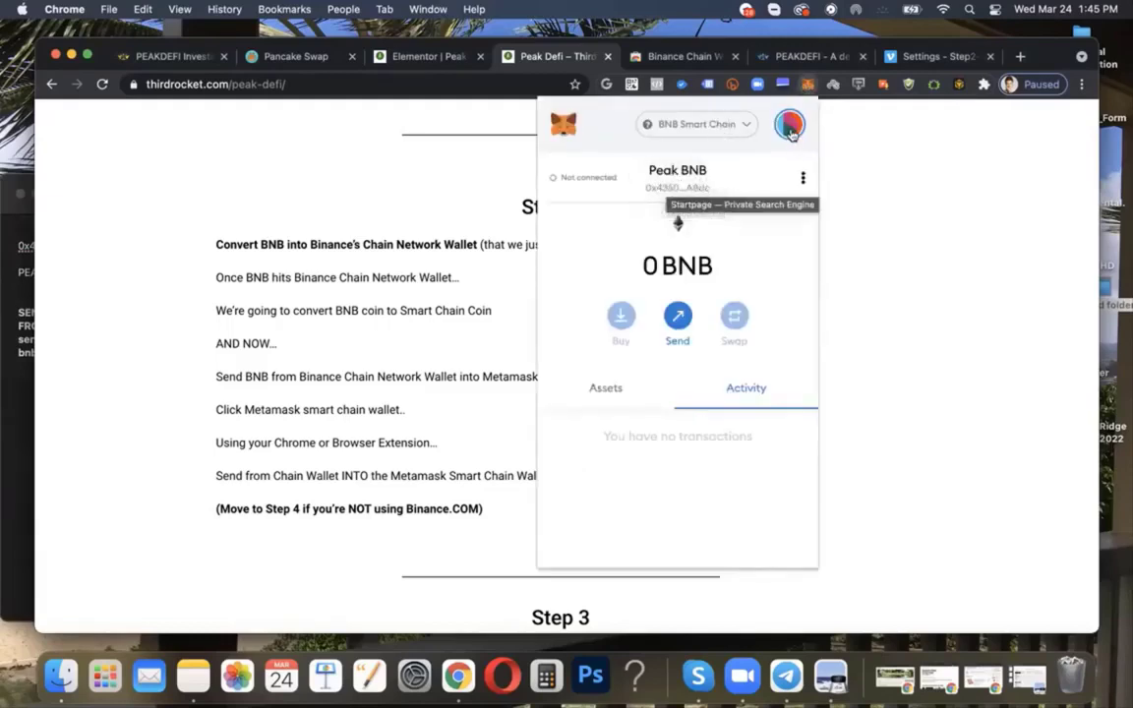
Keep BNB Smart Chain and the Peak BNB account selected in MetaMask, and copy its address
click(700, 128)
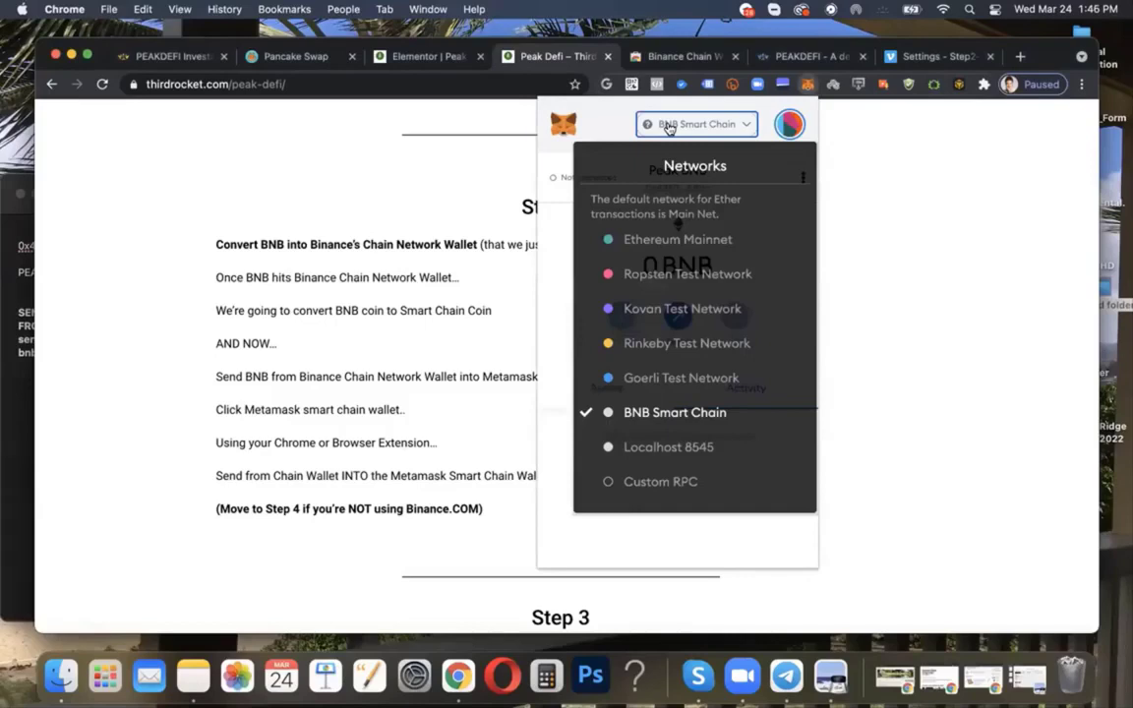
click(649, 415)
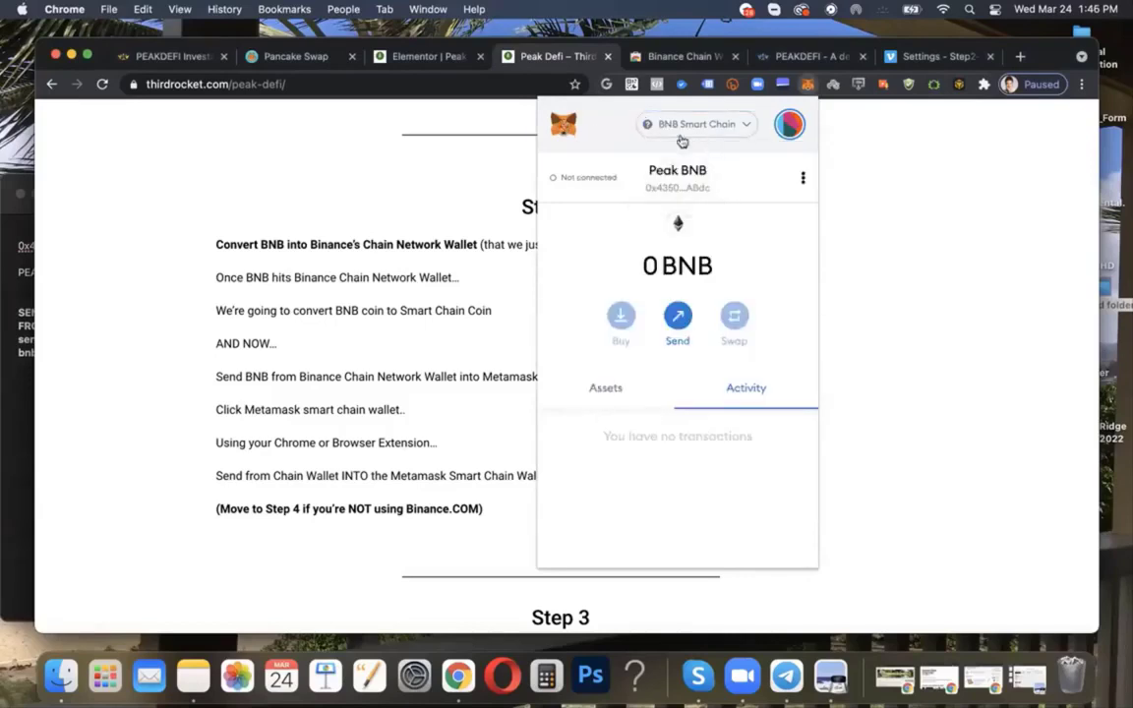
click(786, 131)
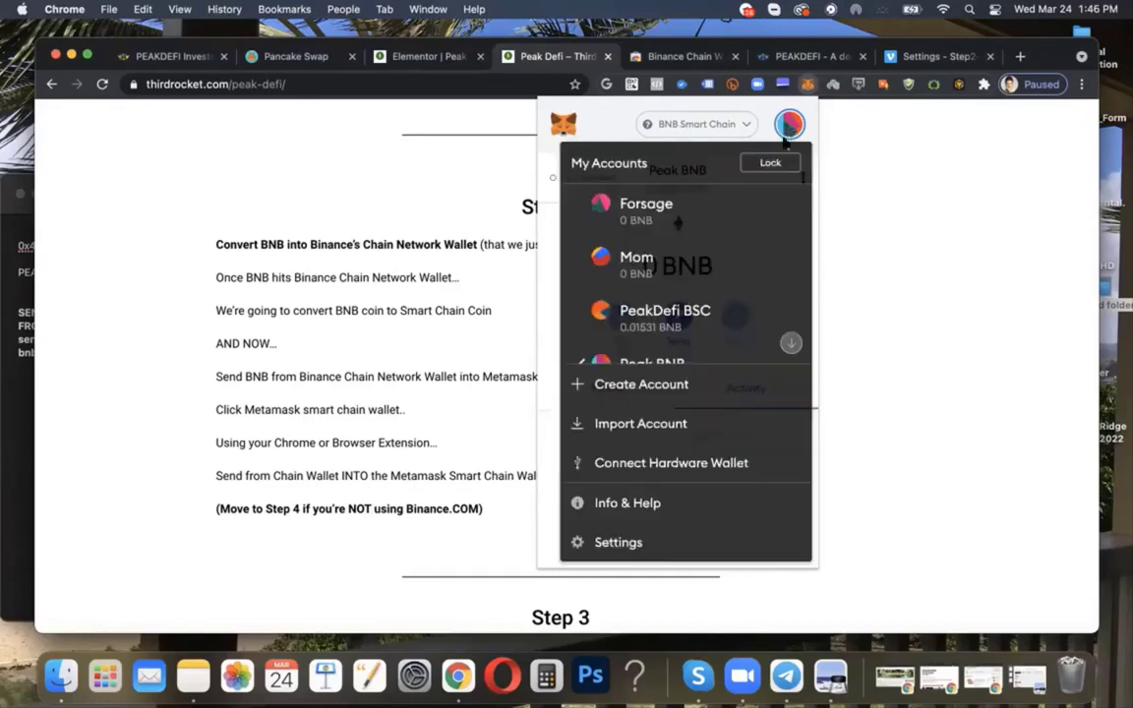
scroll(792, 339, down, 2)
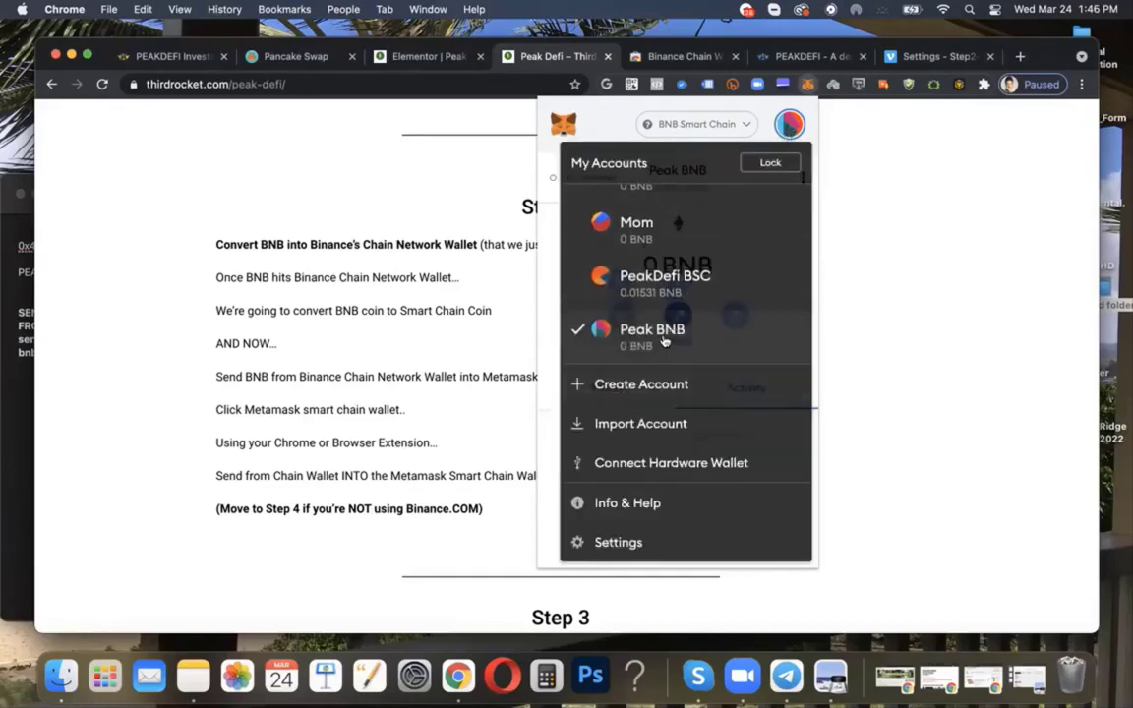
click(659, 340)
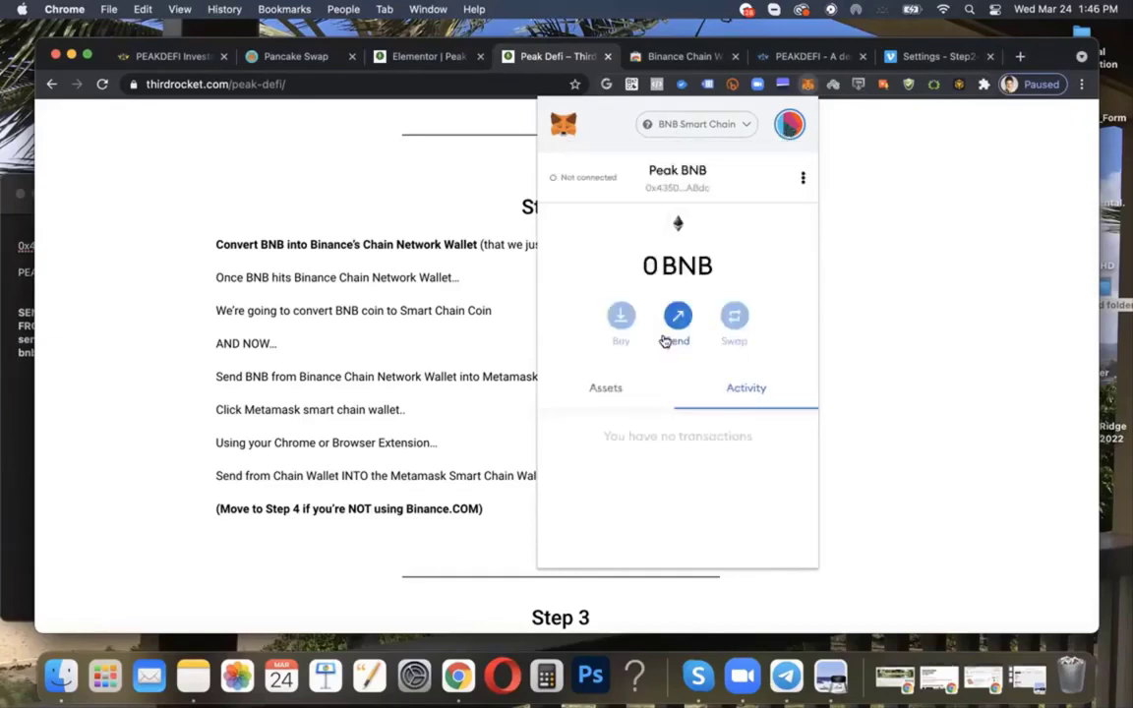
click(685, 190)
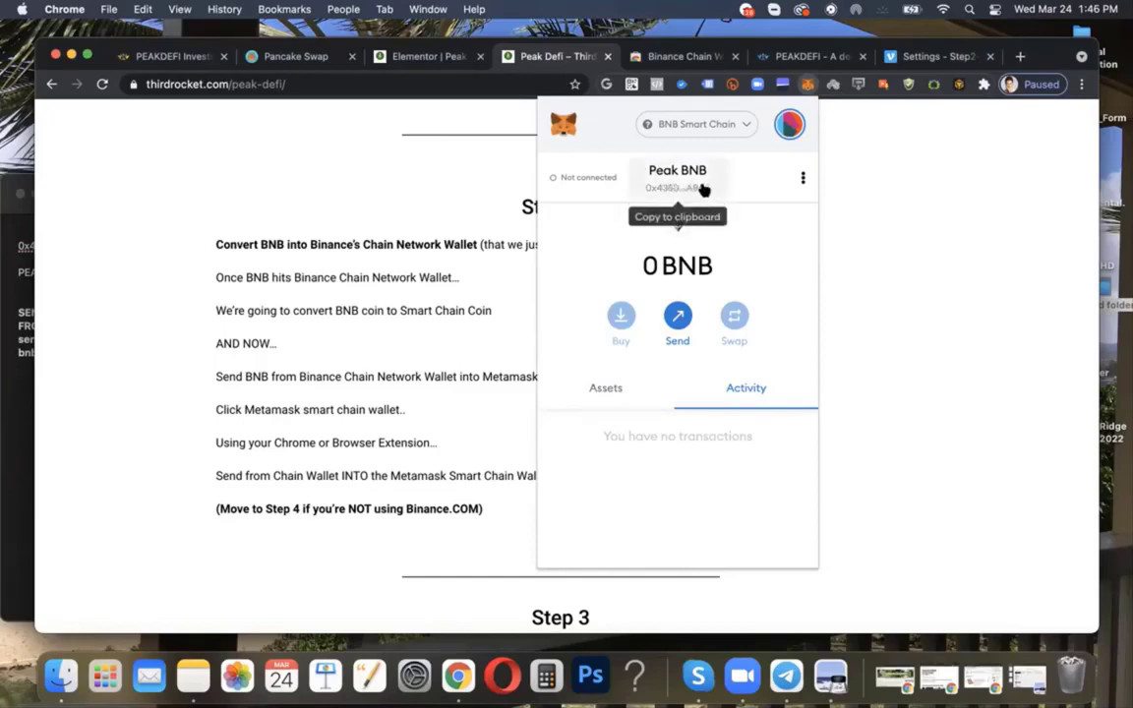
click(691, 189)
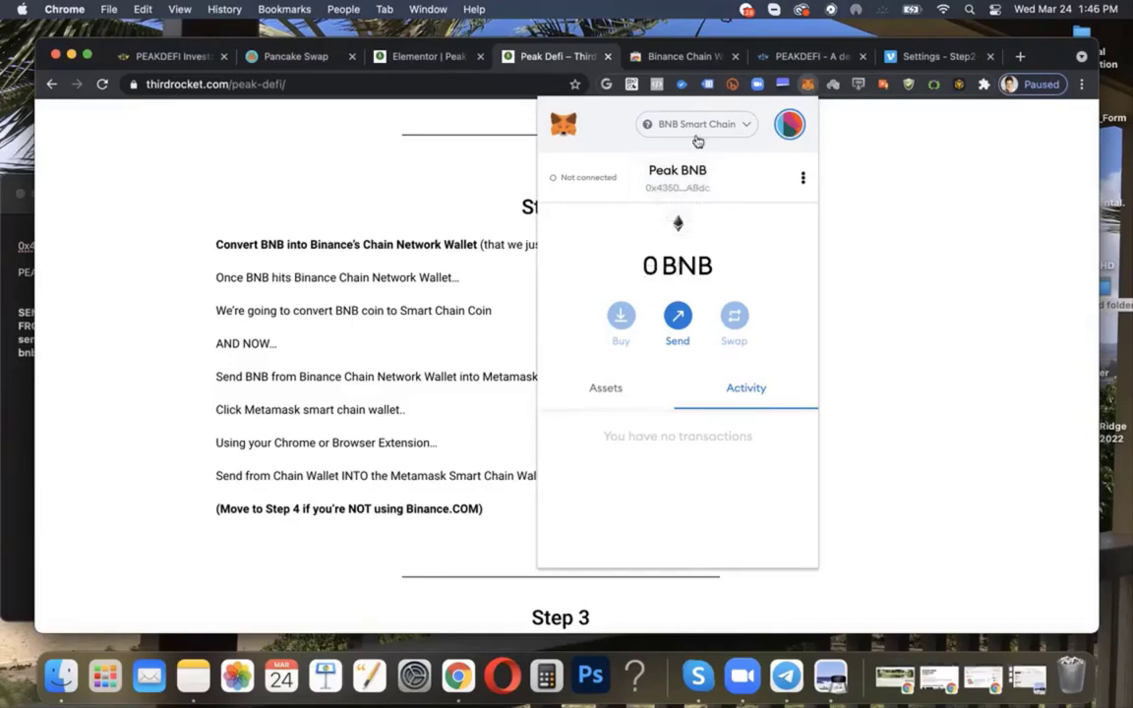
Paste the copied MetaMask address as the Binance Chain Wallet send recipient and try the Max amount
click(960, 85)
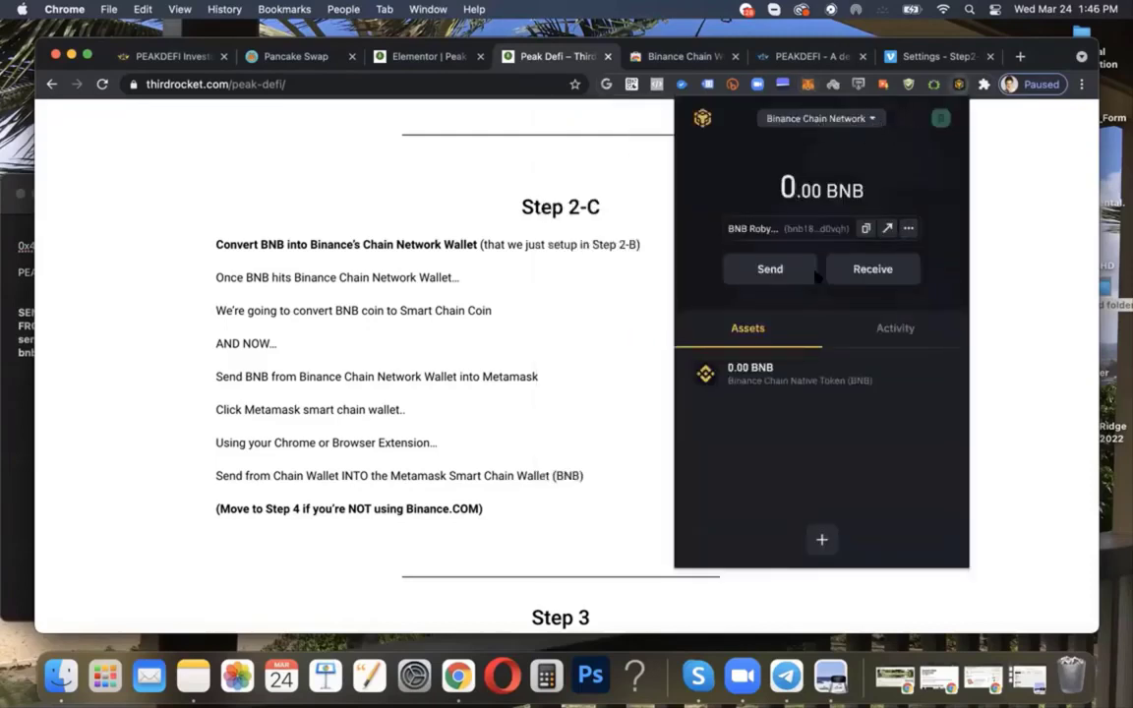
click(773, 279)
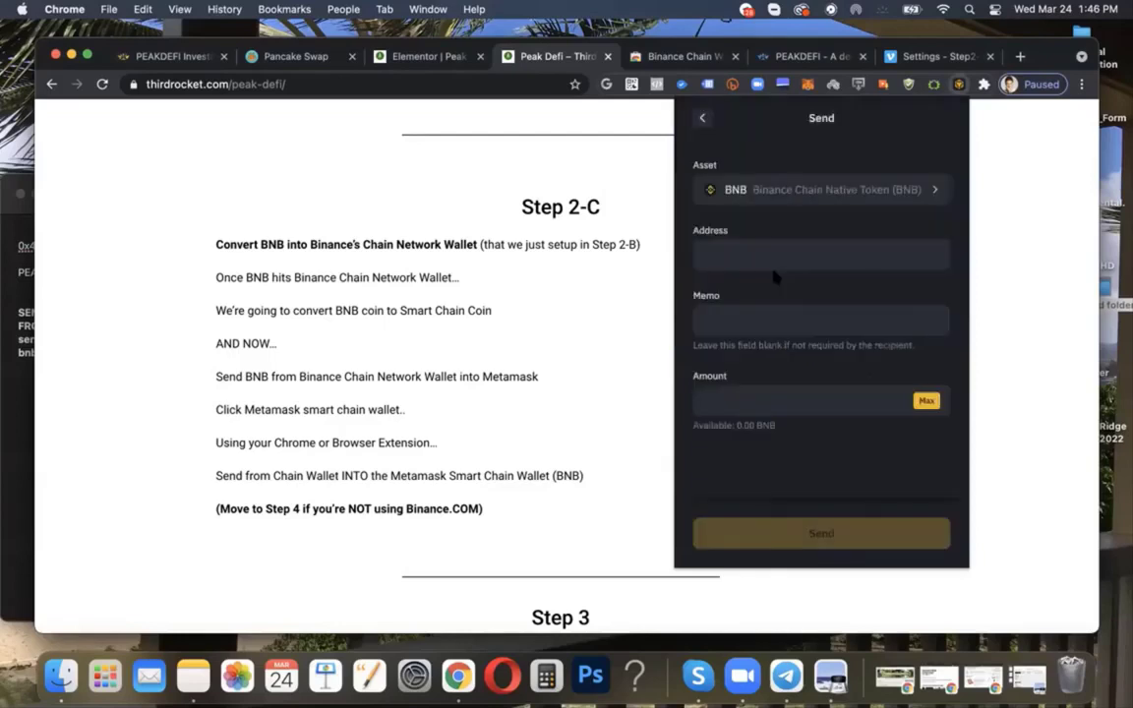
click(734, 254)
key(super+v)
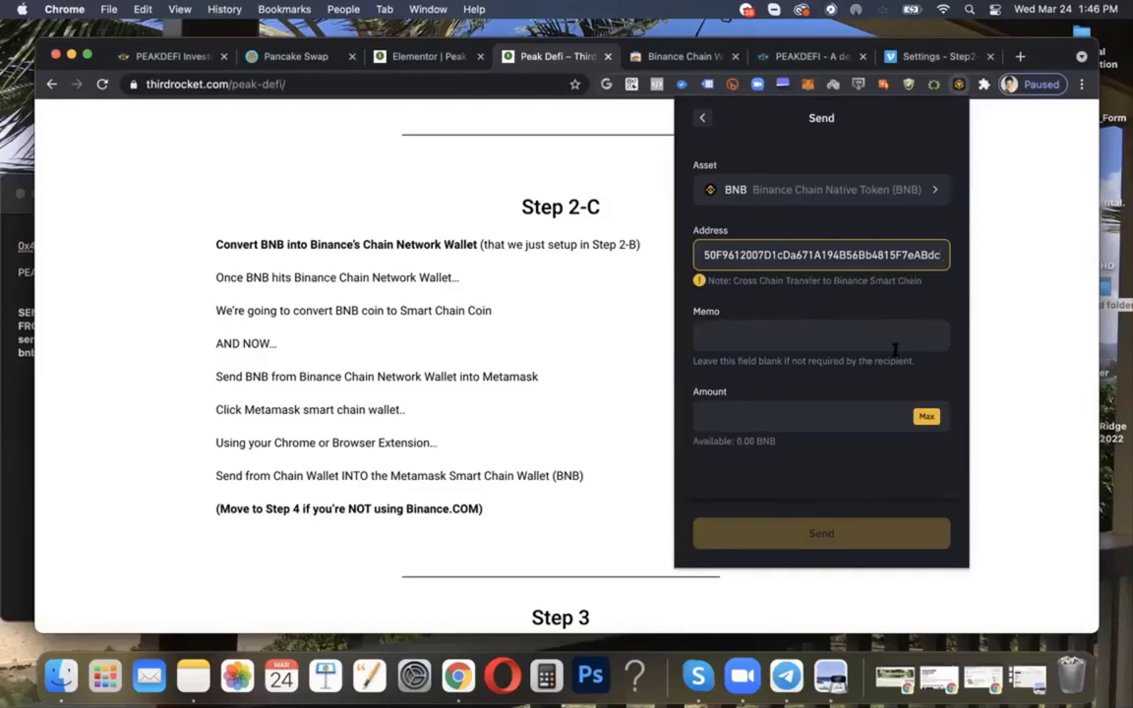
click(738, 421)
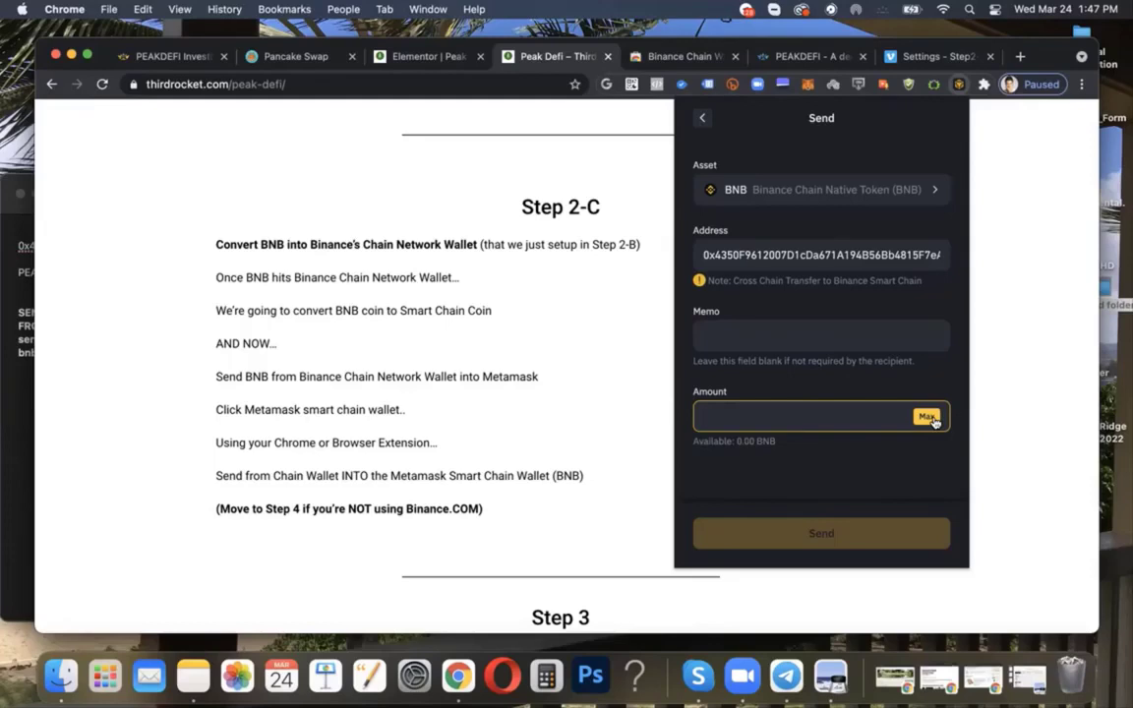
click(930, 417)
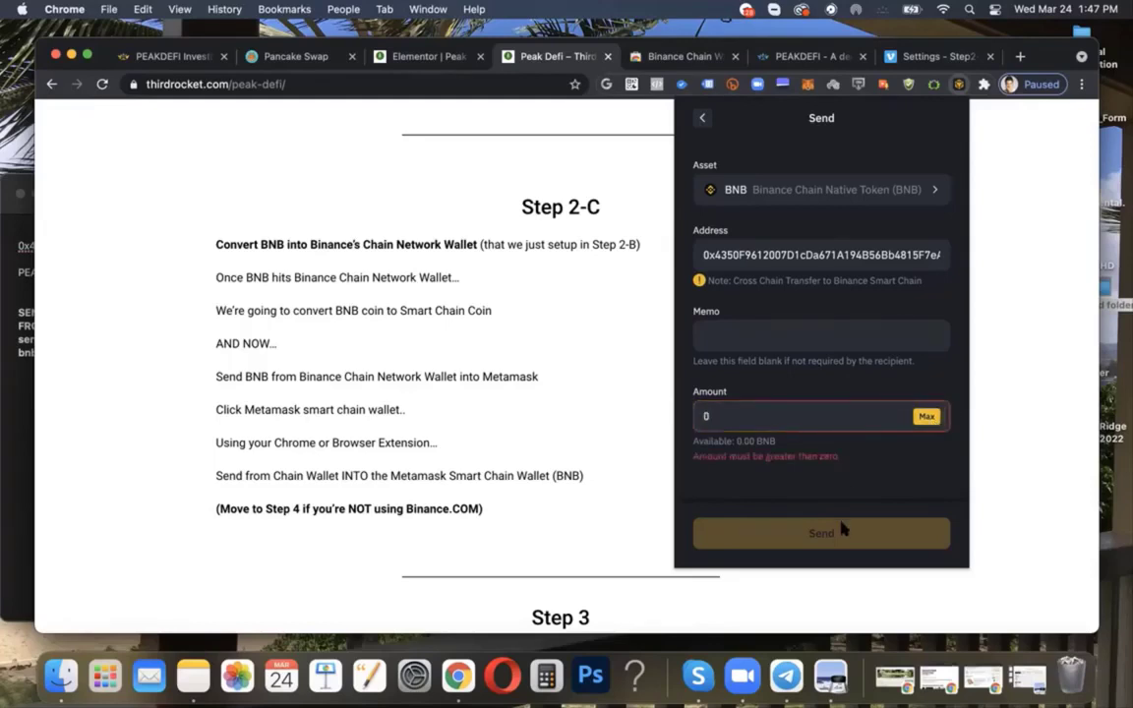
Close the Binance send form and check the 0 BNB balance in MetaMask
click(980, 302)
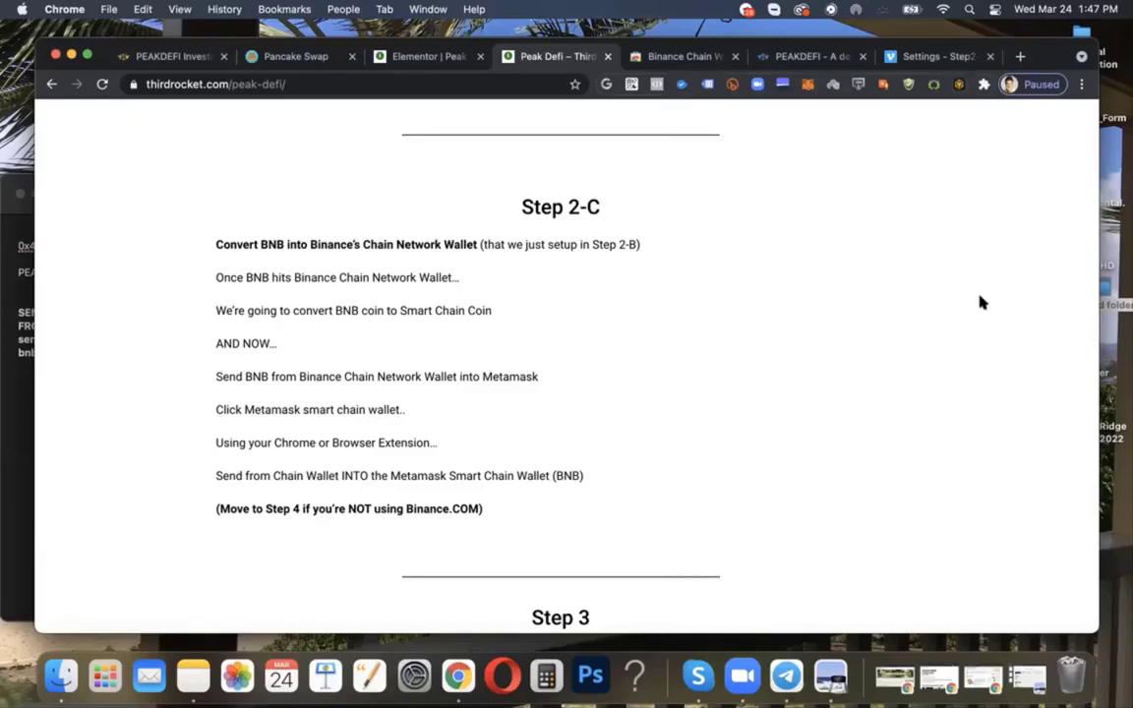
click(807, 86)
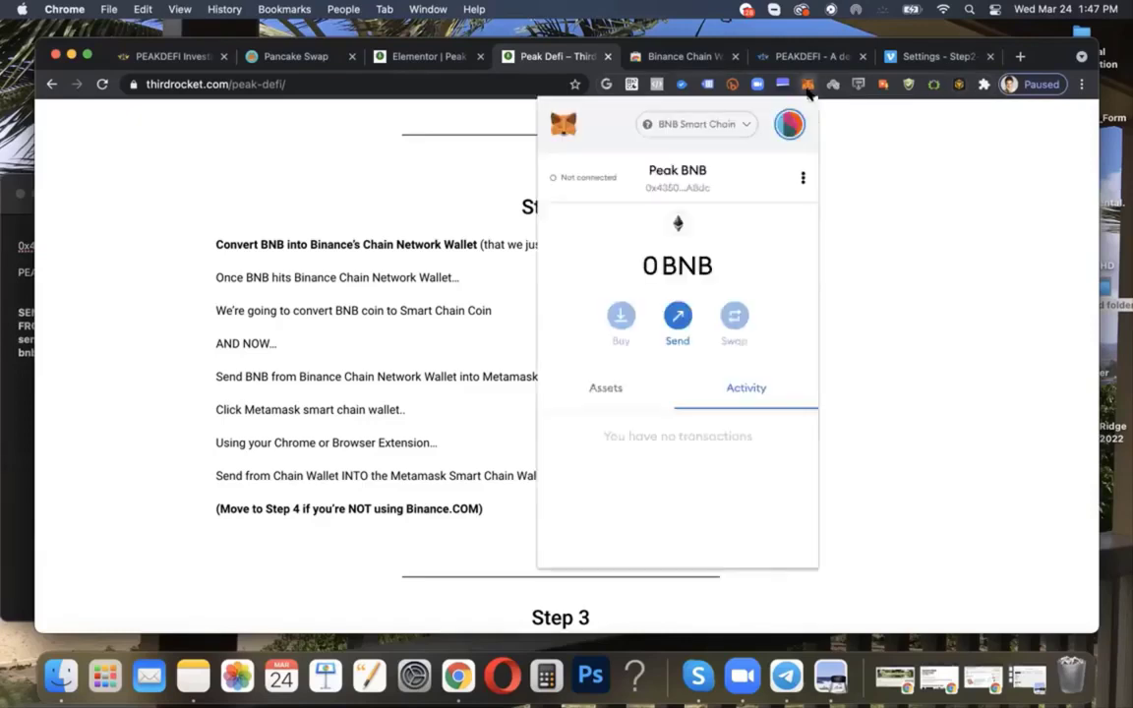
double_click(687, 266)
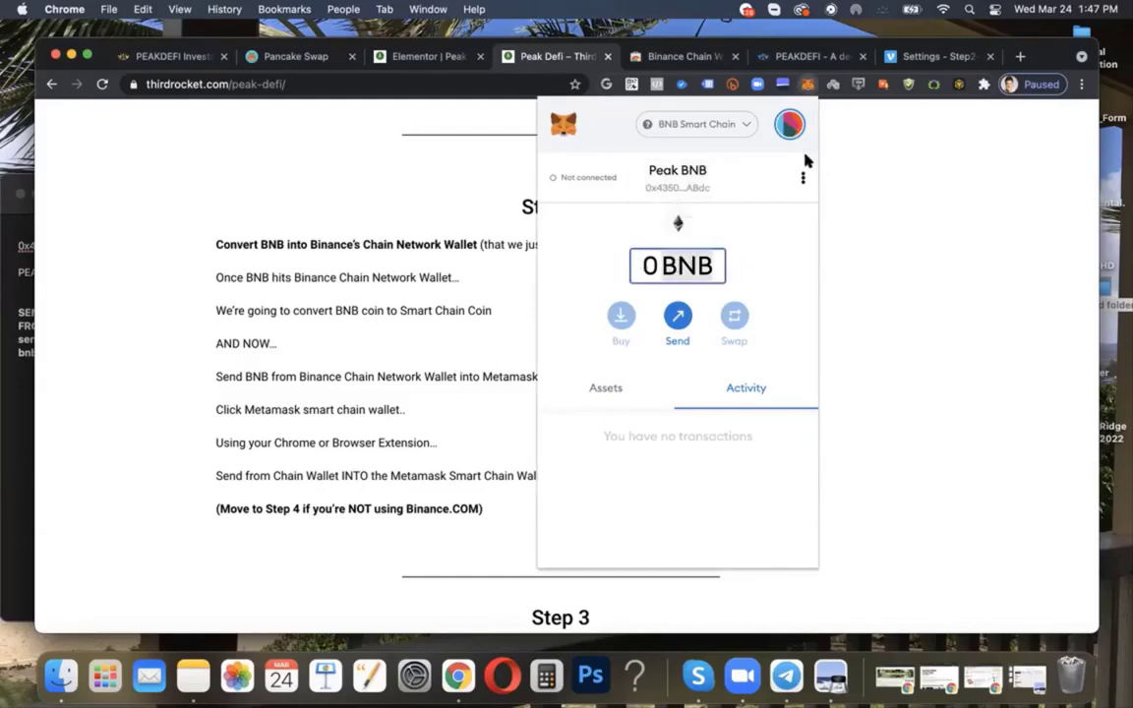
click(801, 178)
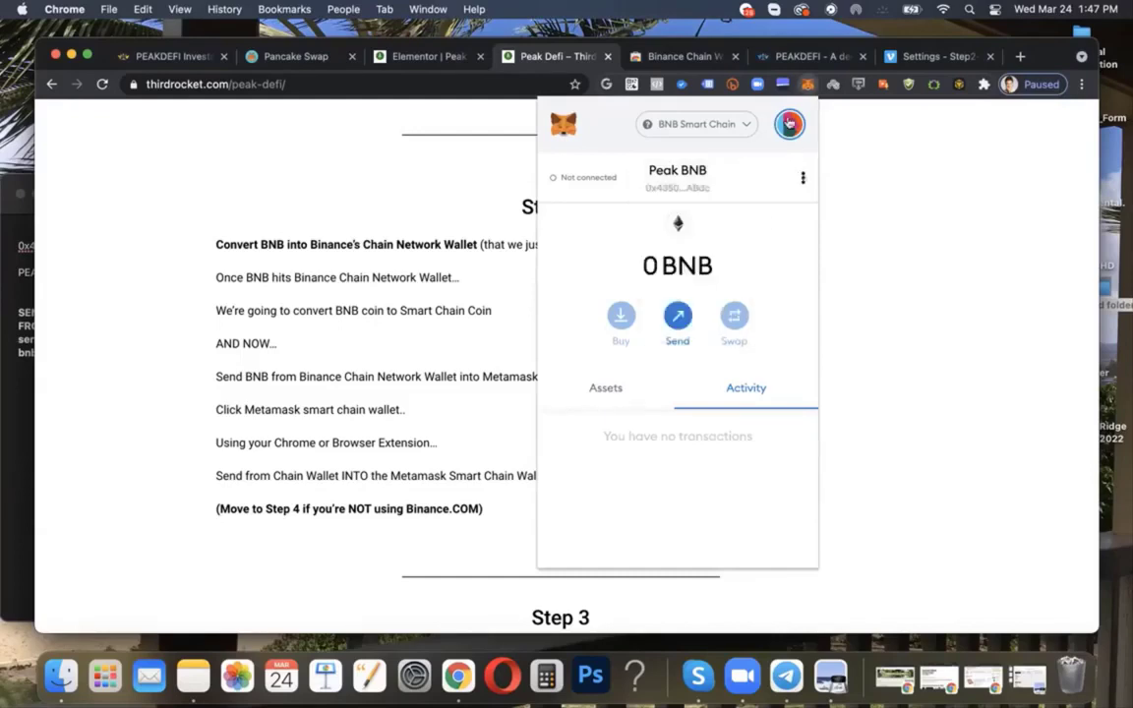
Switch MetaMask to the PeakDefi BSC account, note its 0.0153 BNB, then close the popup
click(790, 124)
click(687, 307)
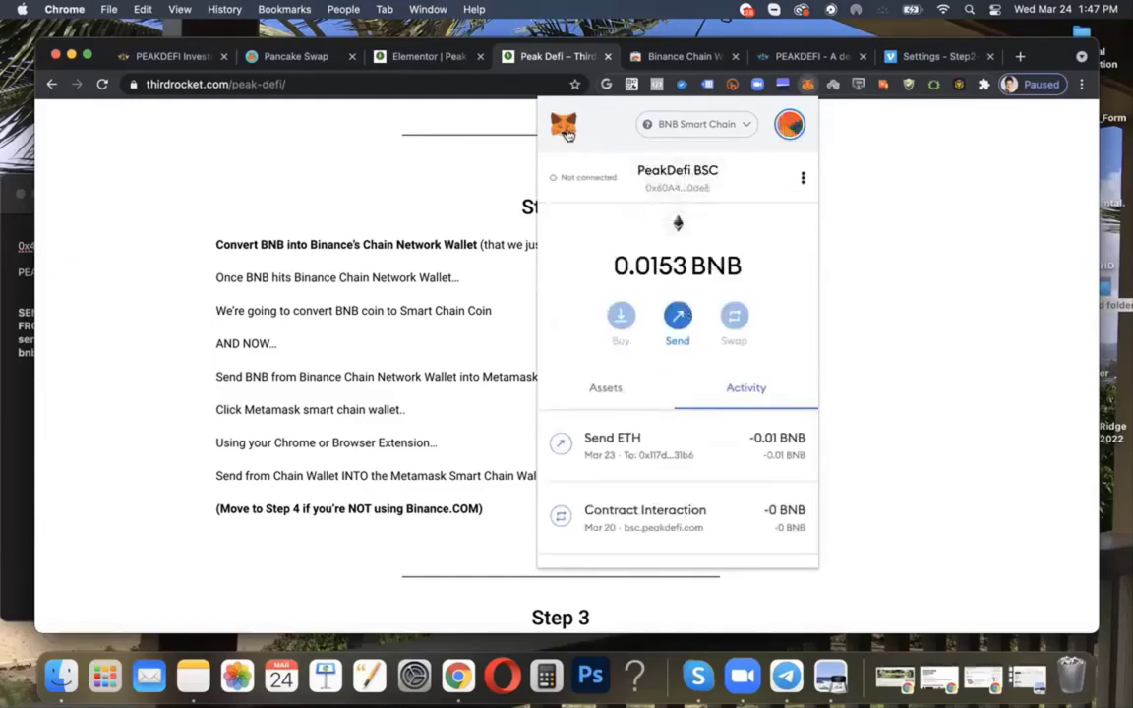
click(639, 263)
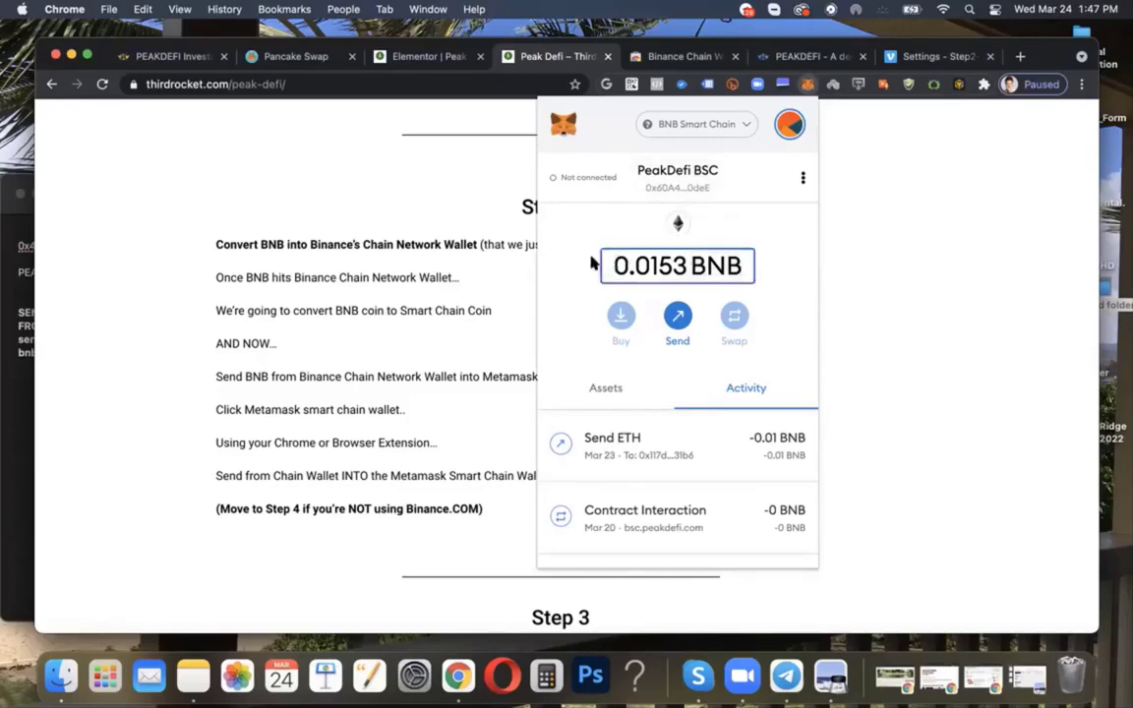
click(976, 343)
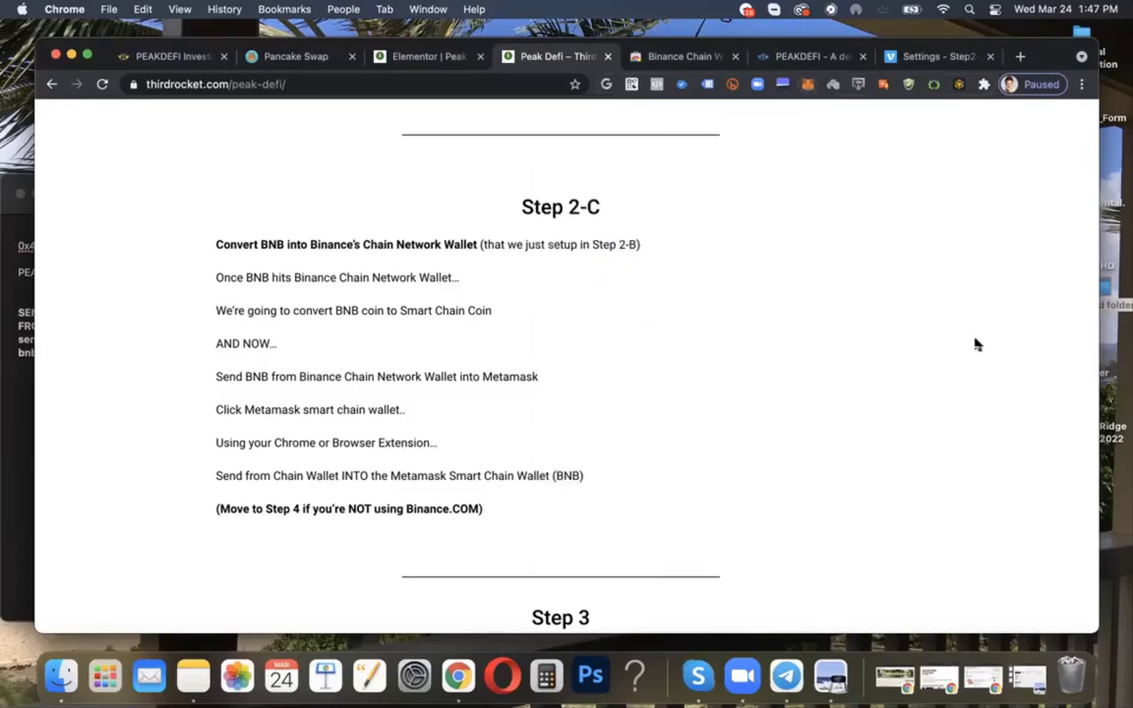
Switch MetaMask to the Peak BNB account and copy its address
click(958, 83)
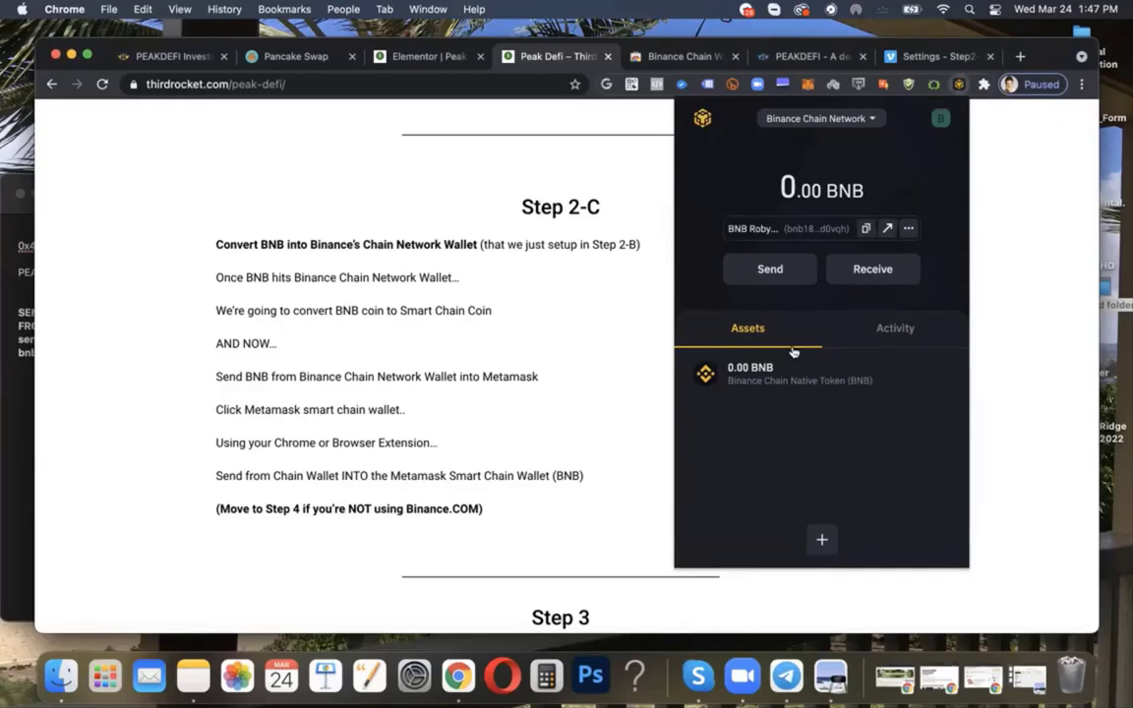
click(807, 84)
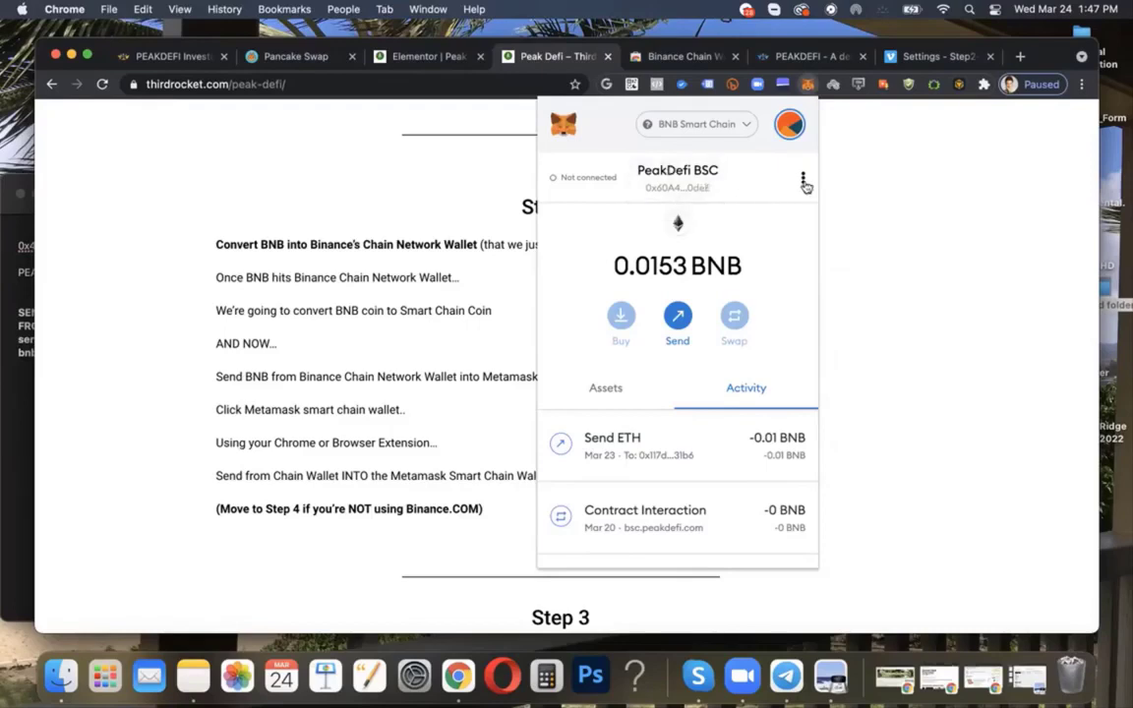
click(790, 124)
click(694, 358)
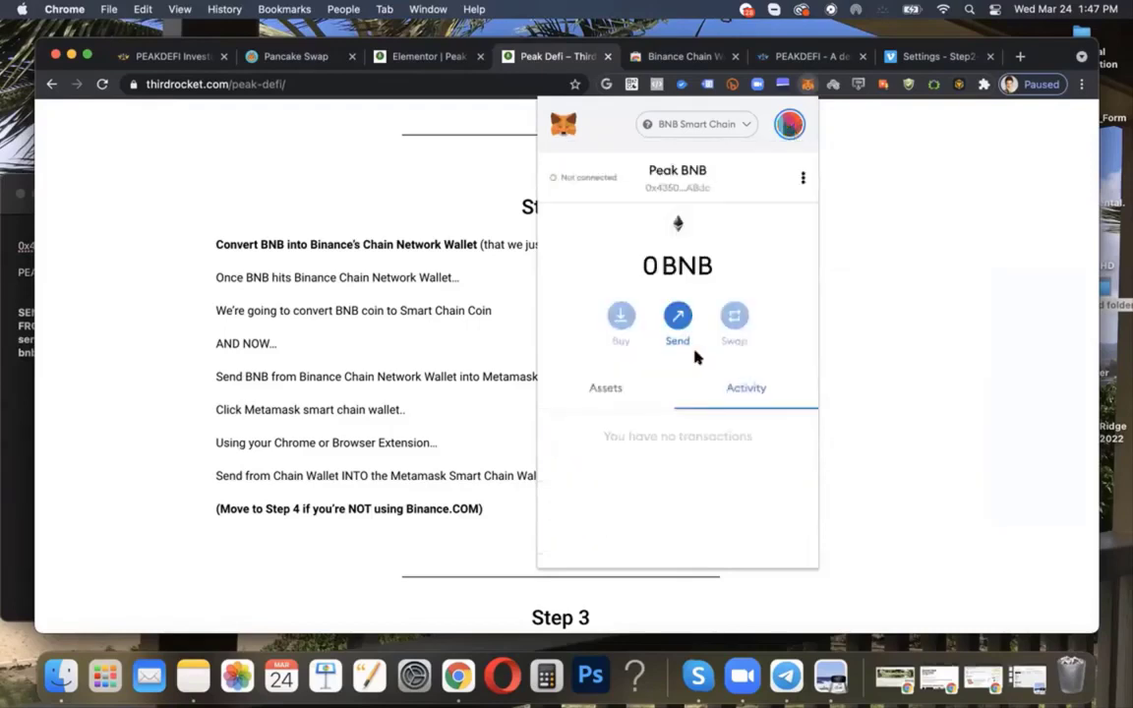
click(684, 196)
click(678, 190)
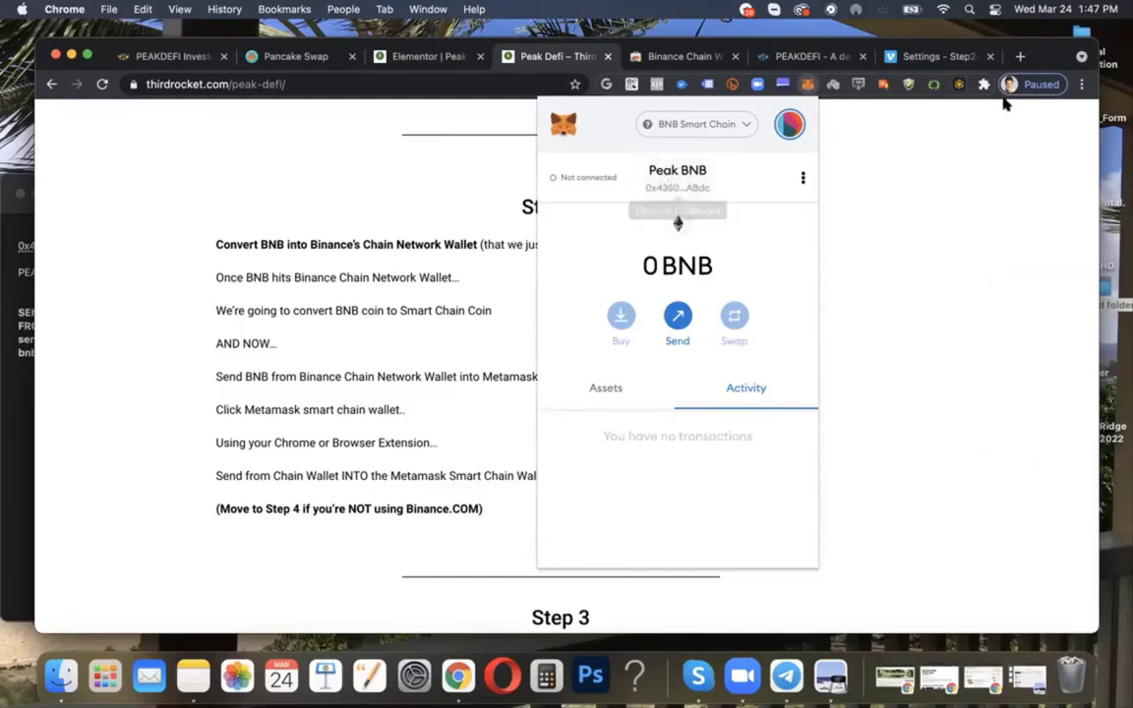
Paste the Peak BNB address as recipient in a new Binance Chain Wallet send, then compare it in MetaMask
click(959, 83)
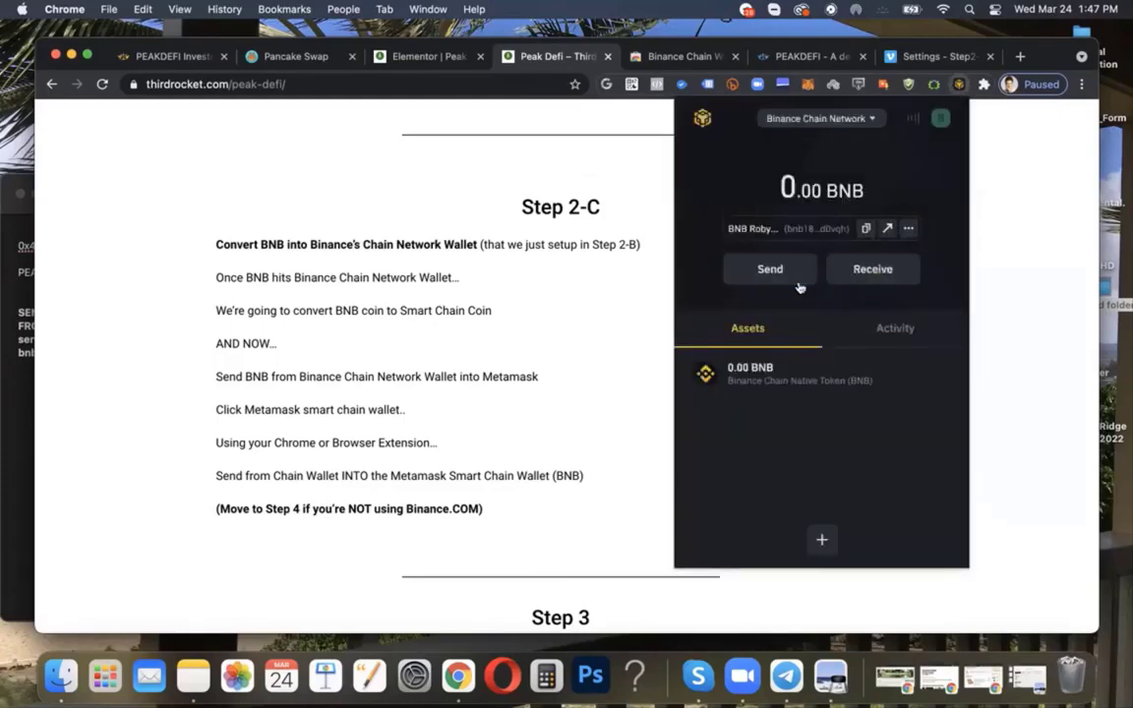
click(793, 279)
click(769, 255)
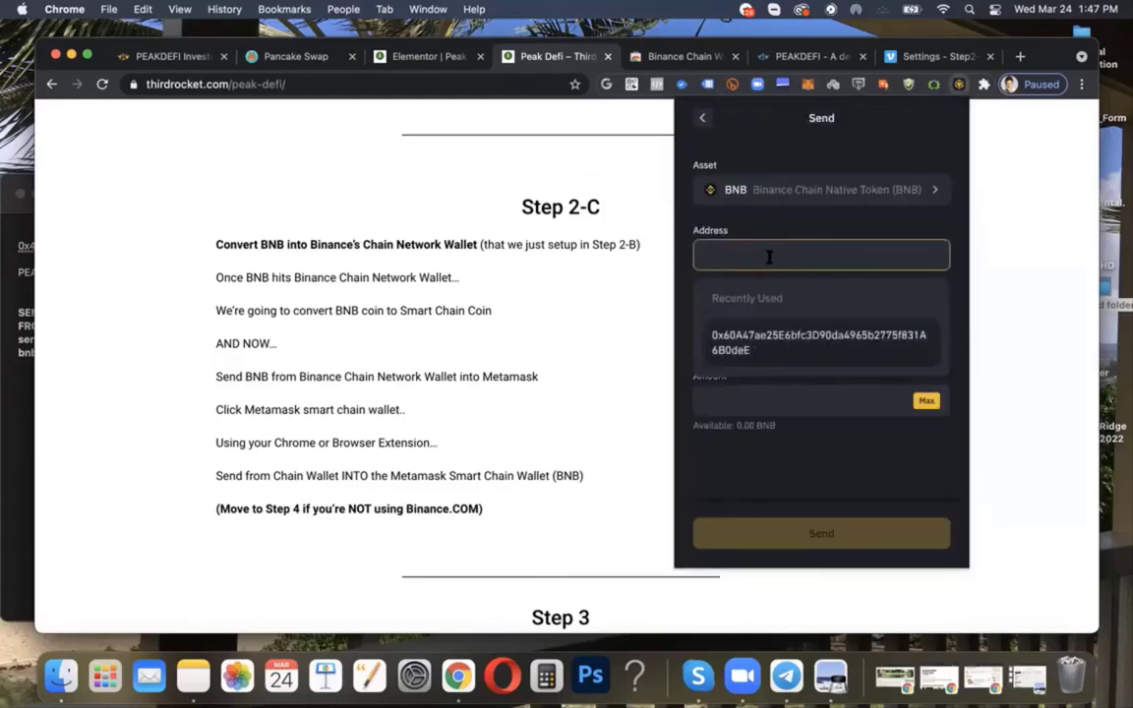
key(super+v)
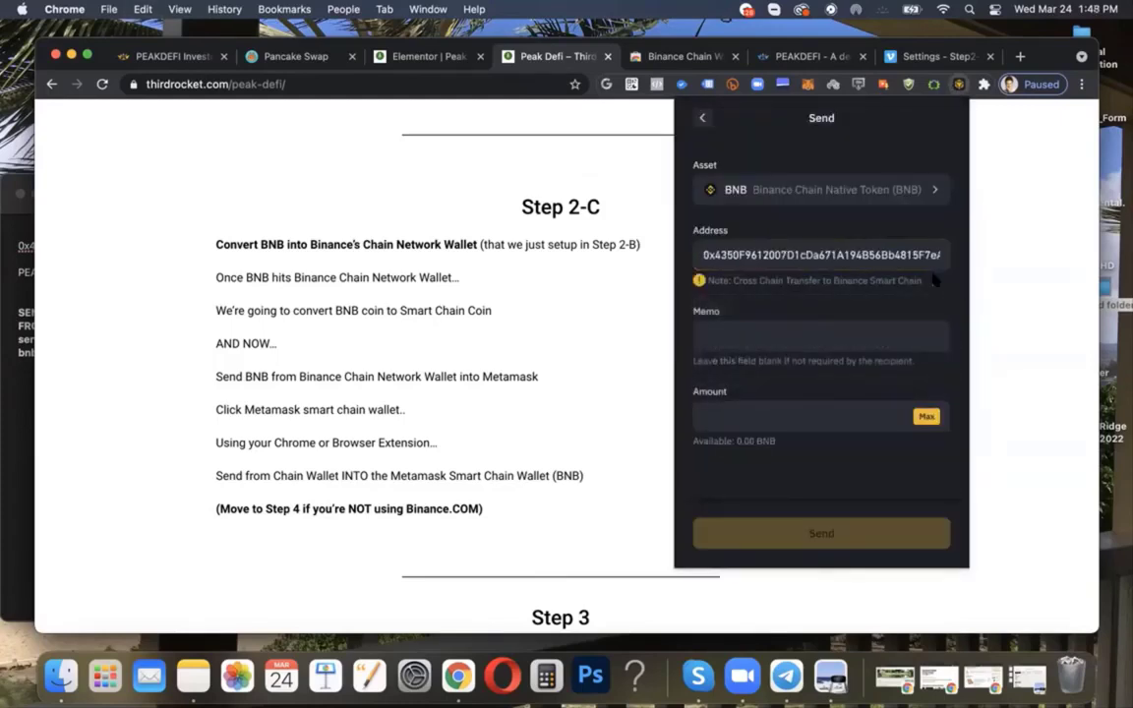
drag(924, 255, 965, 259)
click(916, 254)
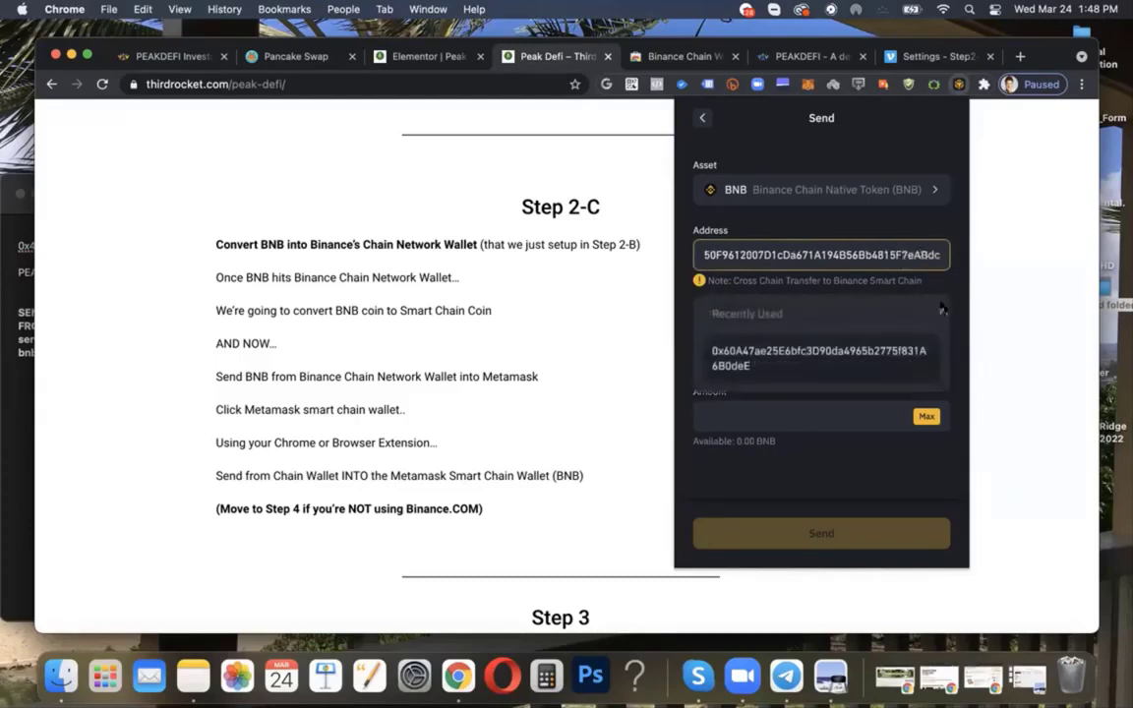
click(823, 448)
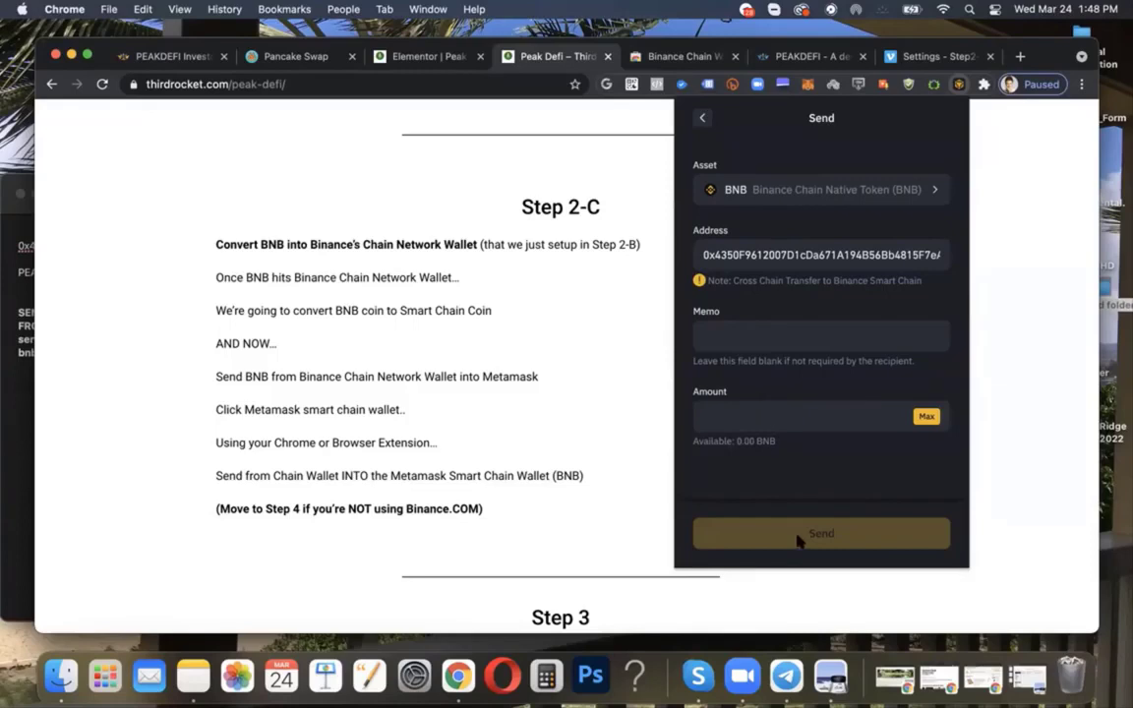
click(808, 85)
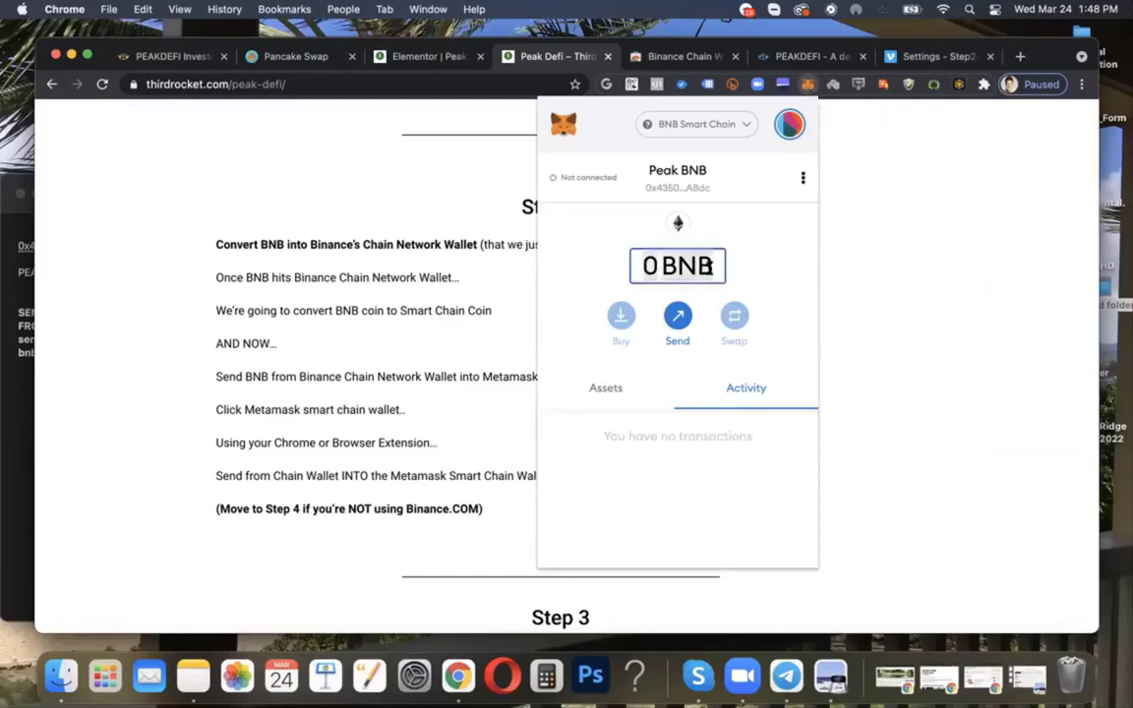
Check both the Binance Chain Wallet and MetaMask popups, then close MetaMask
click(959, 85)
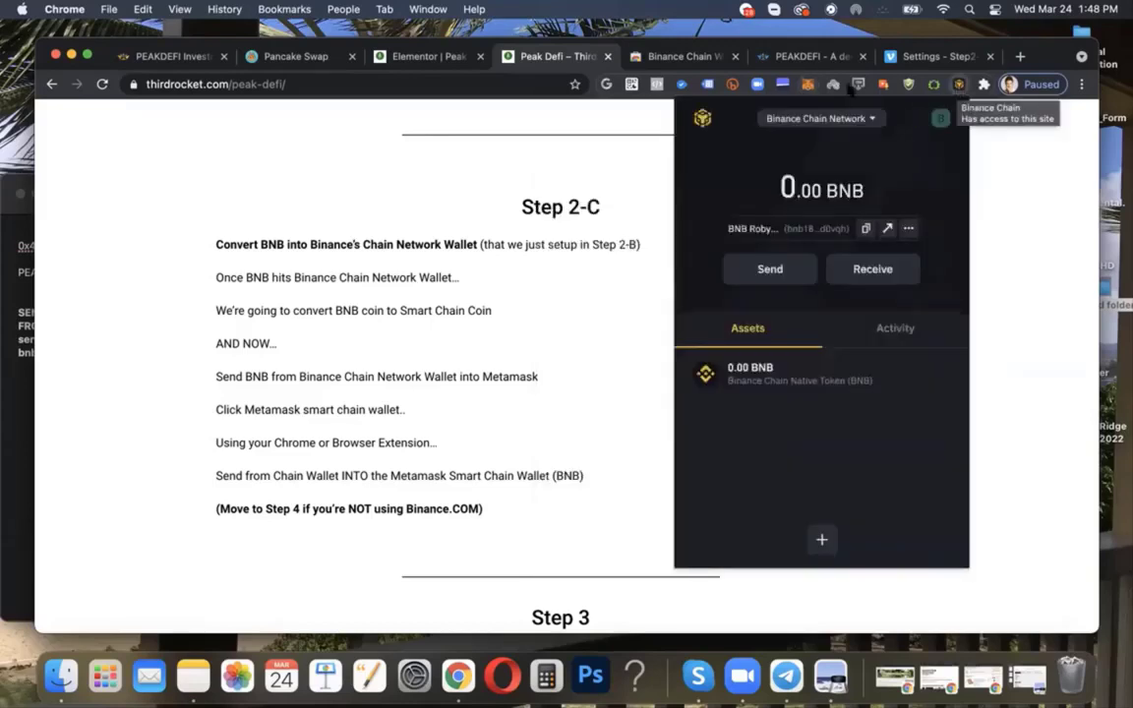
click(807, 85)
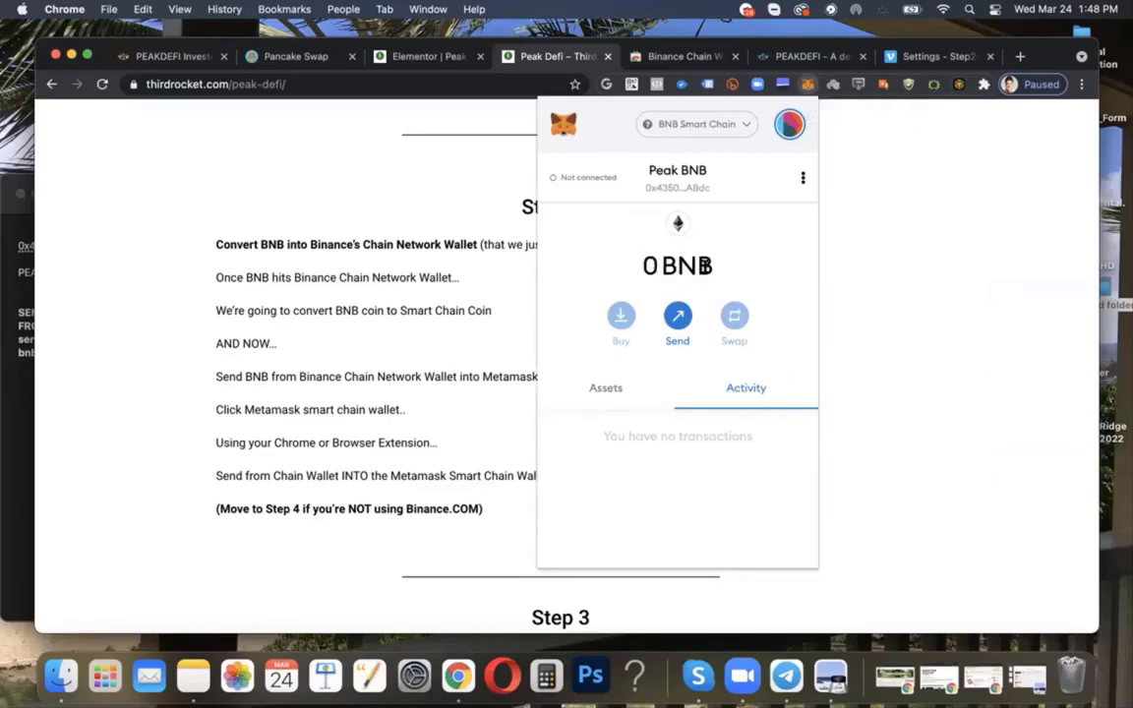
click(973, 420)
Scroll the guide down to Step 4 and back up to the Step 2-C instructions
scroll(971, 421, down, 3)
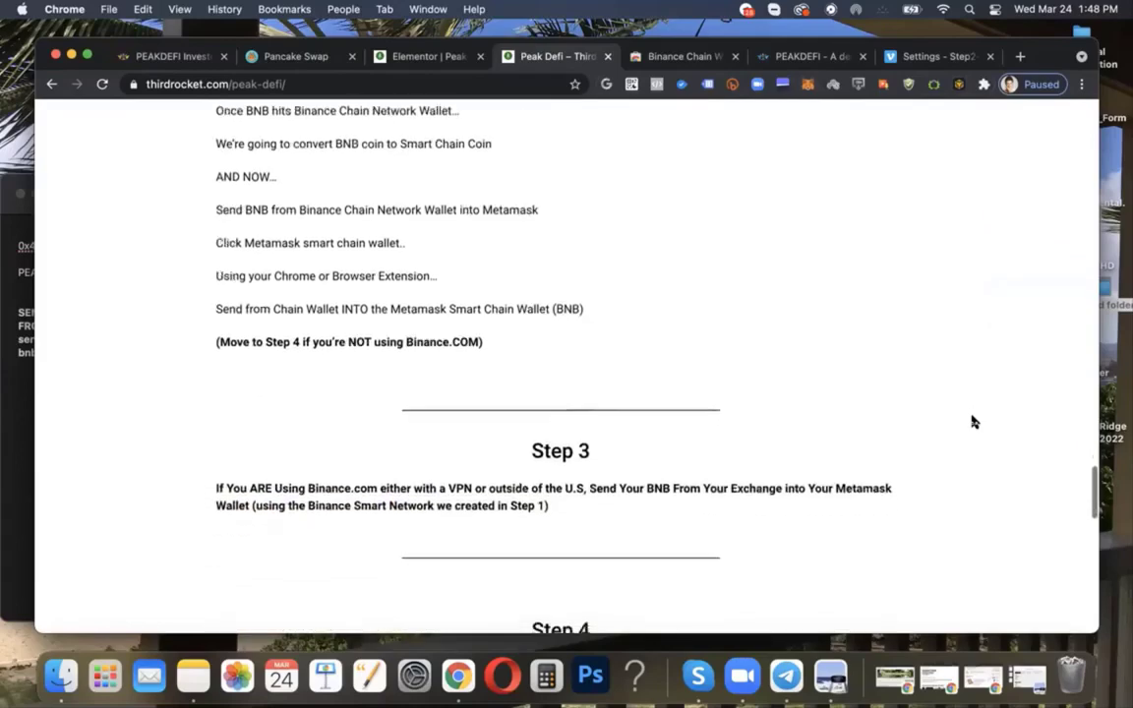
scroll(972, 421, down, 1)
scroll(971, 421, down, 4)
scroll(972, 421, down, 2)
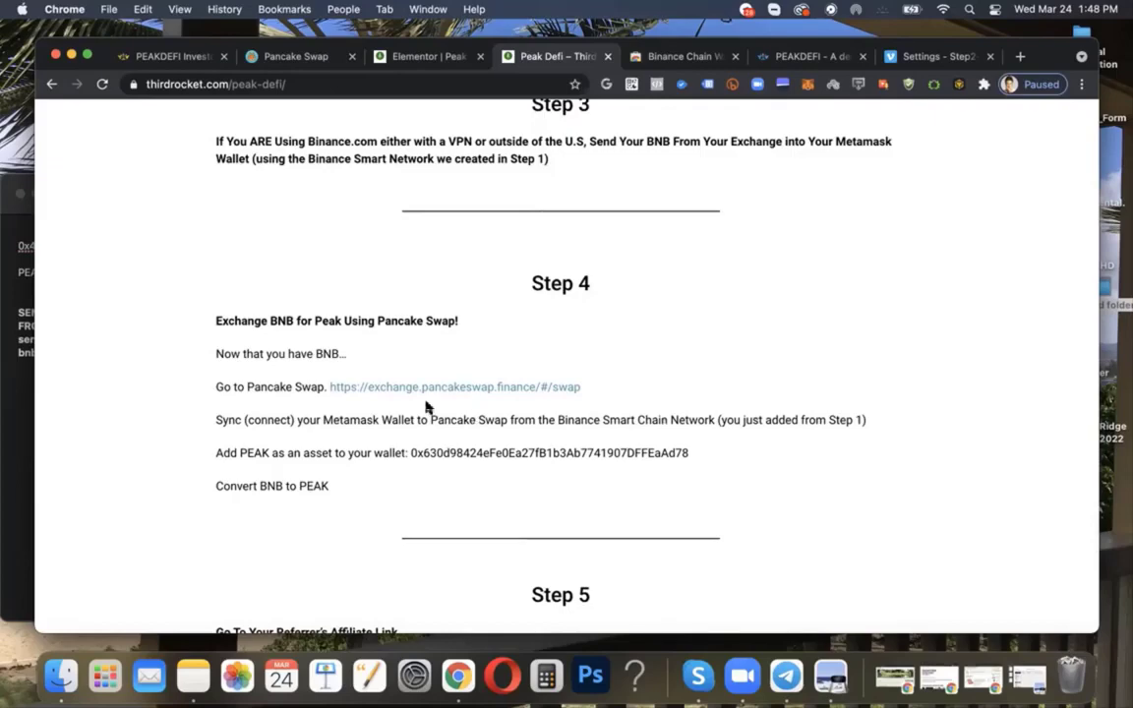
scroll(446, 324, up, 4)
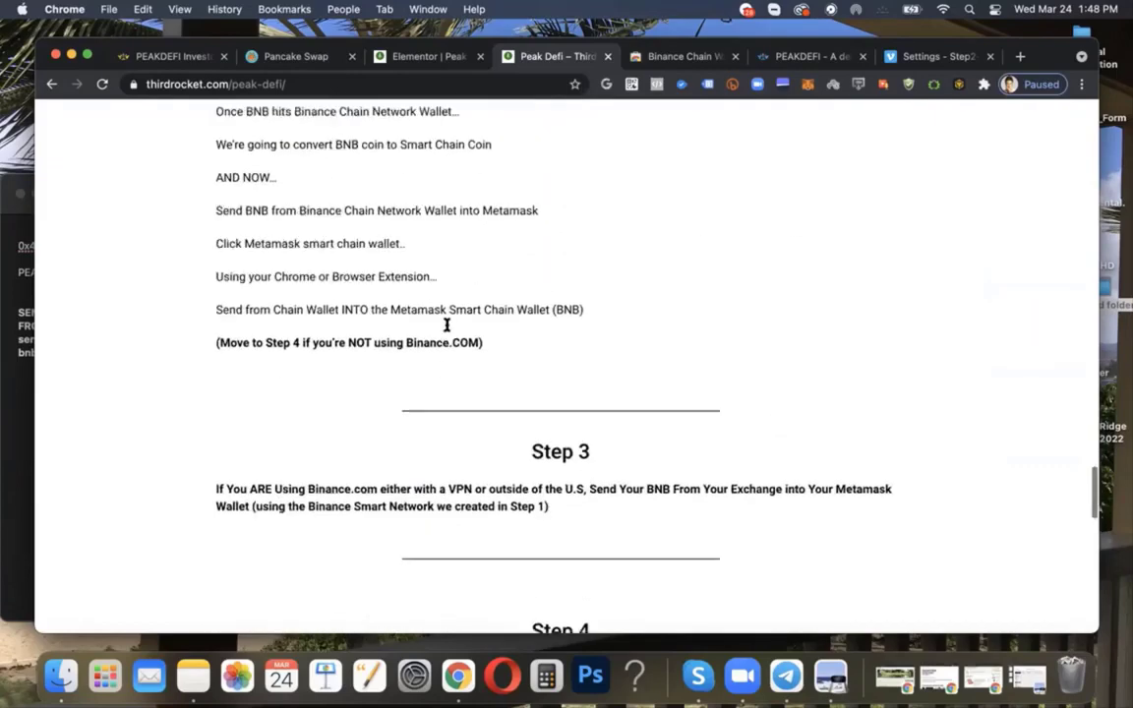
scroll(446, 324, up, 2)
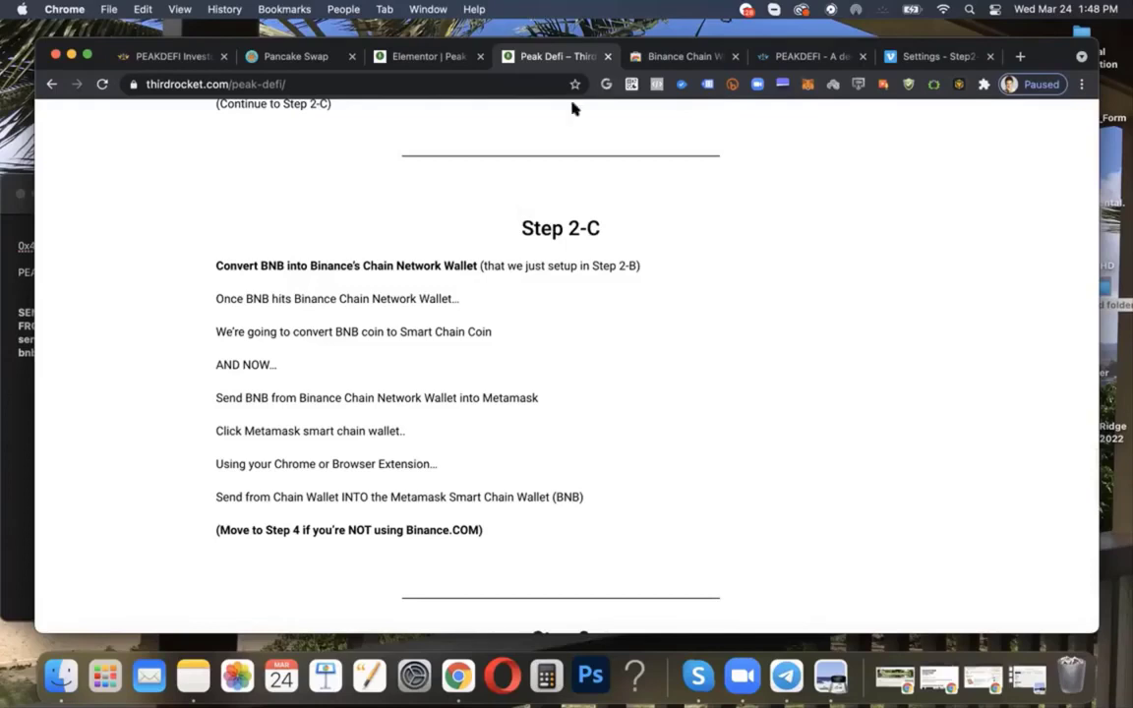